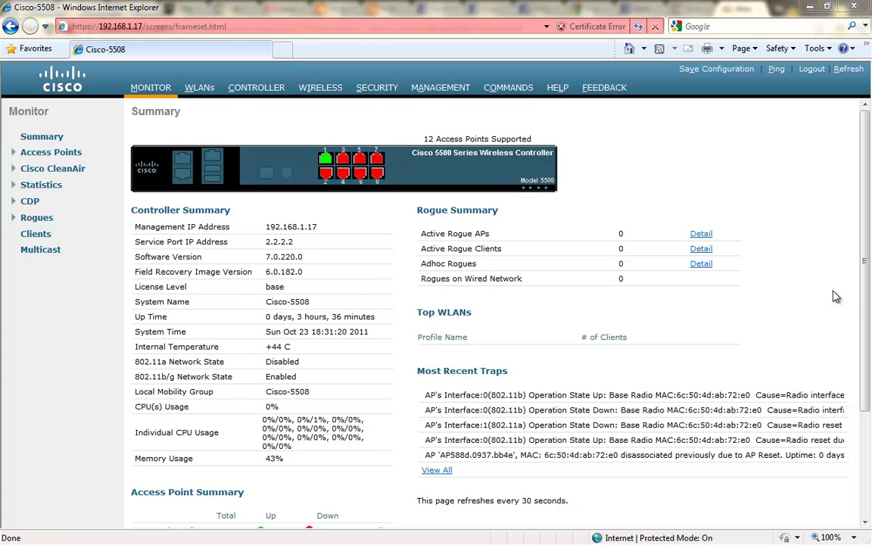
Step: Change the mode of access point AP588d.0937.bb4e to H-REAP, apply it and accept the reboot
scroll(833, 299, "down", 4)
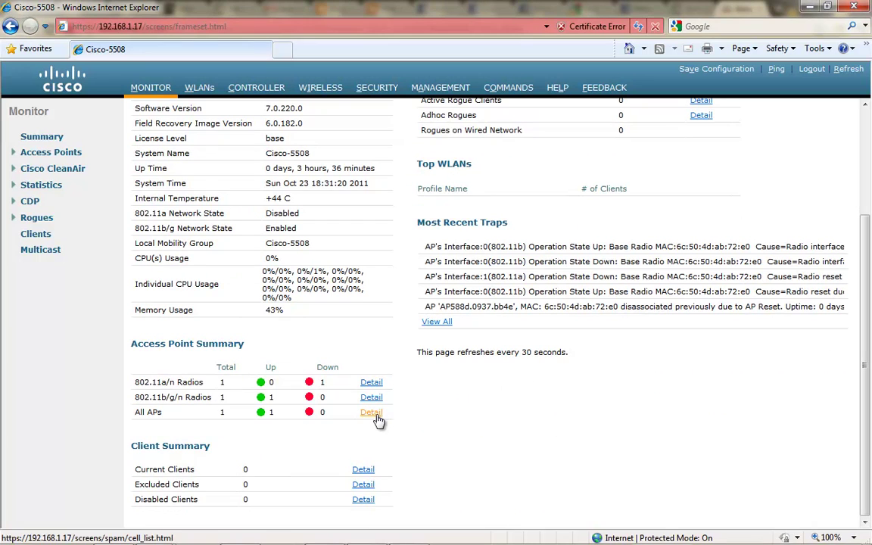
left_click(371, 412)
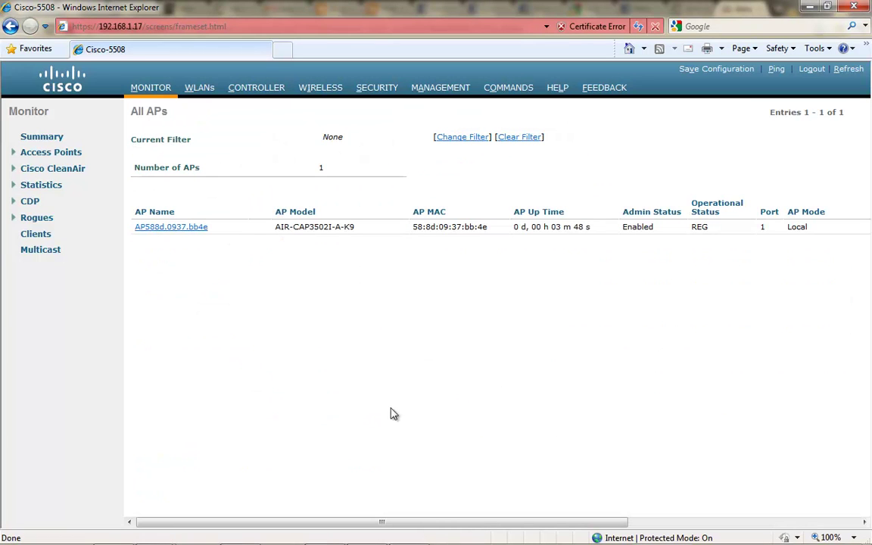
left_click(199, 228)
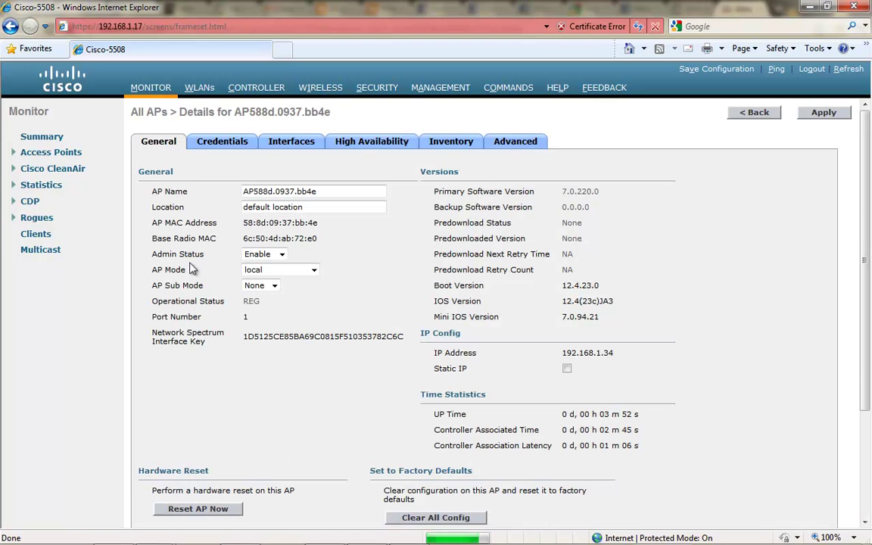
left_click(313, 271)
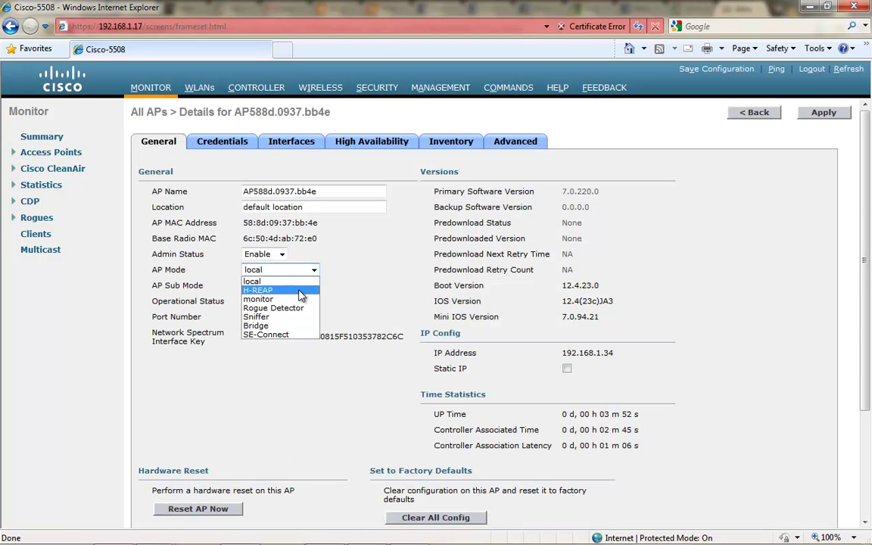
left_click(258, 290)
left_click(822, 113)
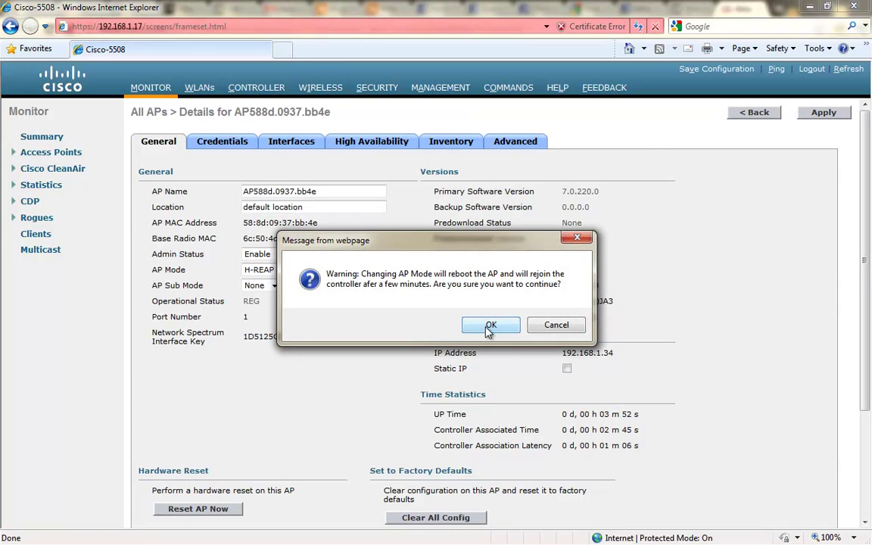
left_click(489, 327)
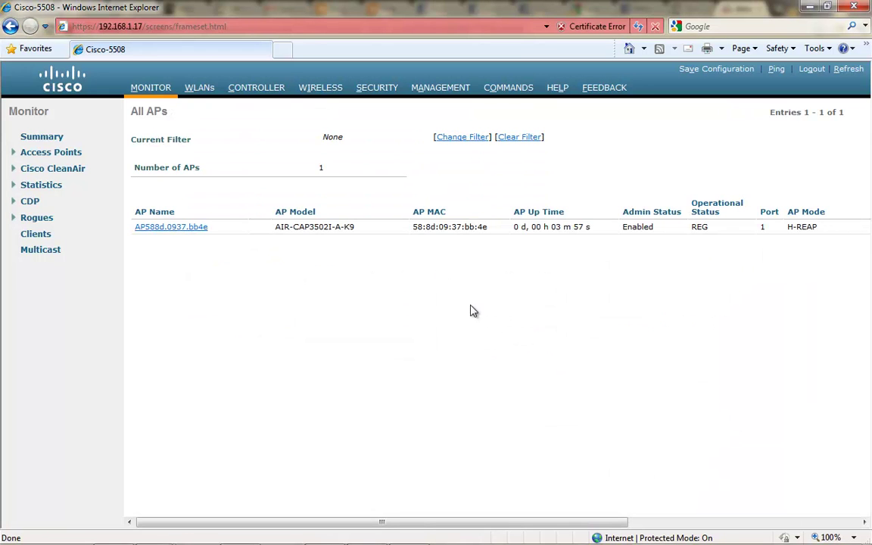
Step: Try to enable OfficeExtend AP in the access point's H-REAP settings, accepting data encryption and disabled rogue detection
left_click(157, 91)
scroll(833, 286, "down", 4)
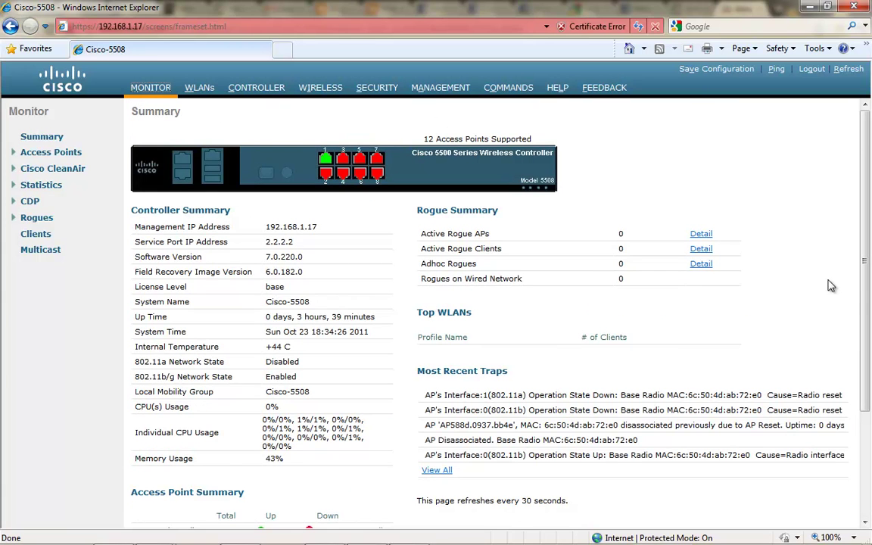
scroll(830, 286, "down", 5)
left_click(375, 414)
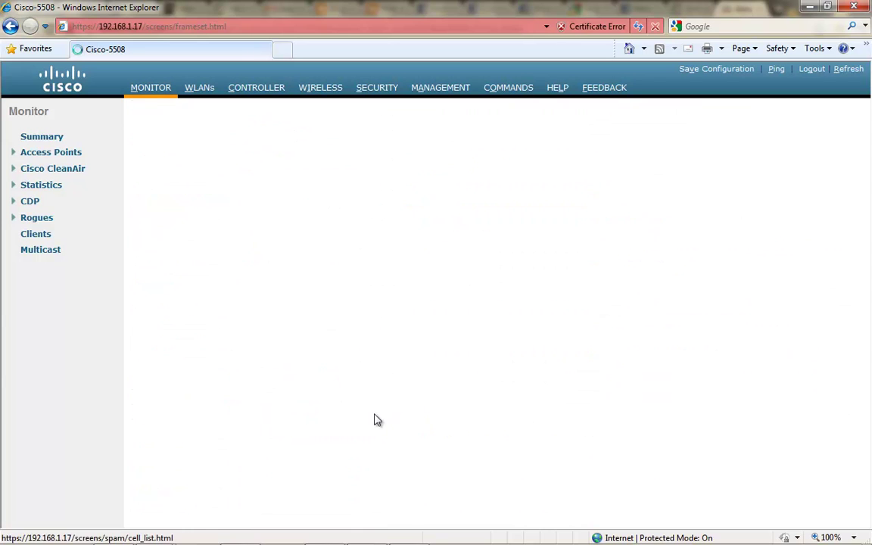
left_click(175, 232)
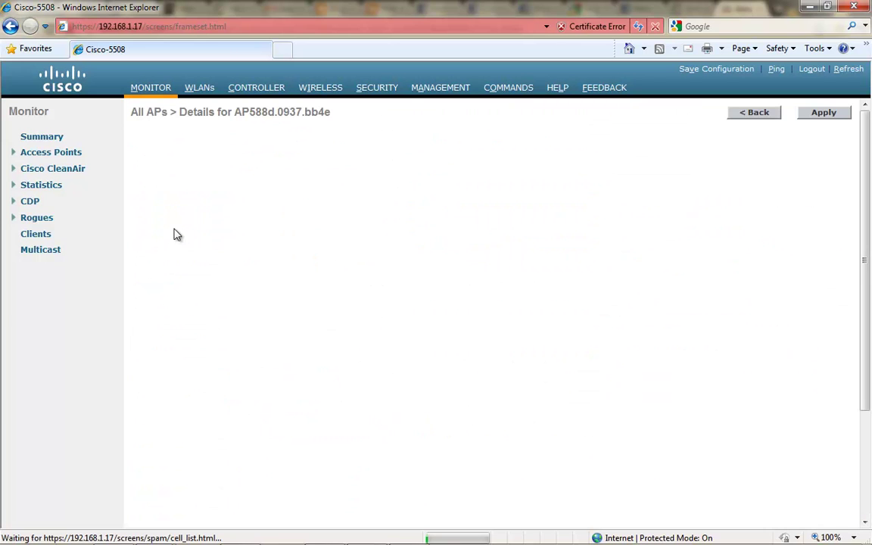
left_click(515, 141)
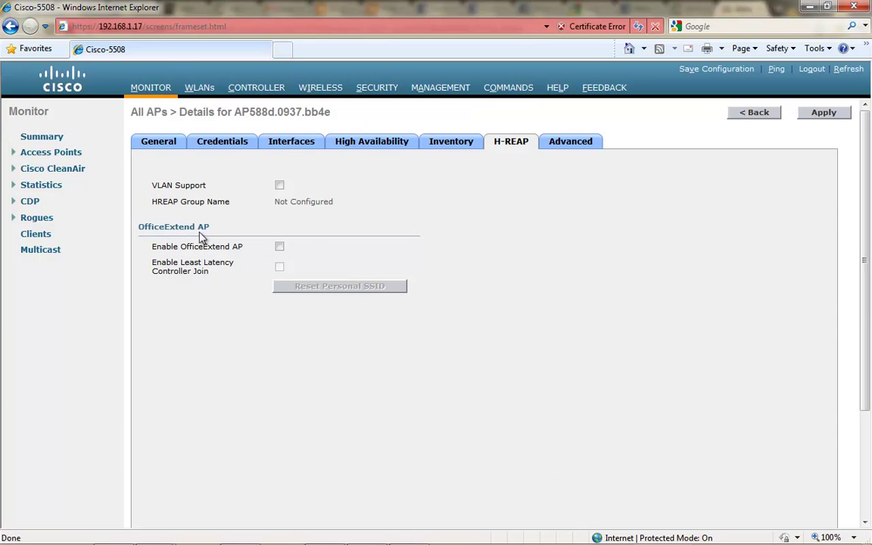
left_click(280, 247)
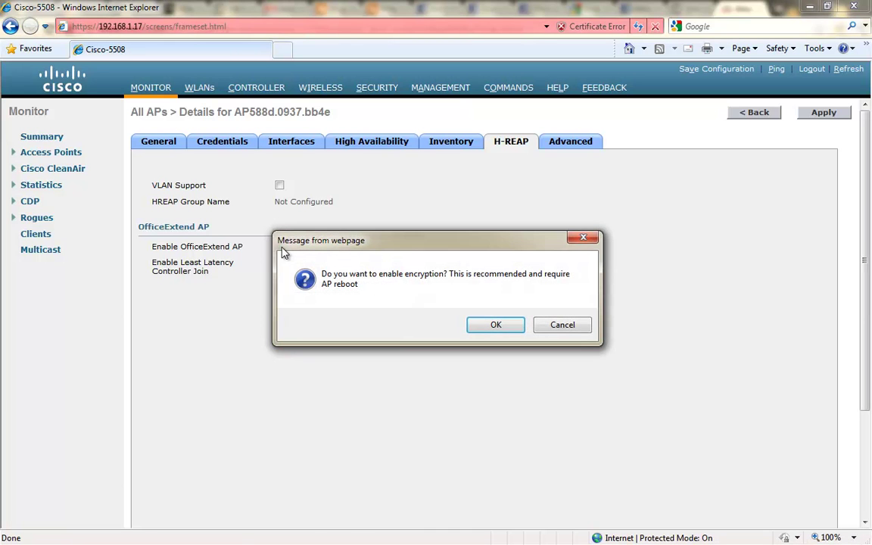
left_click(499, 329)
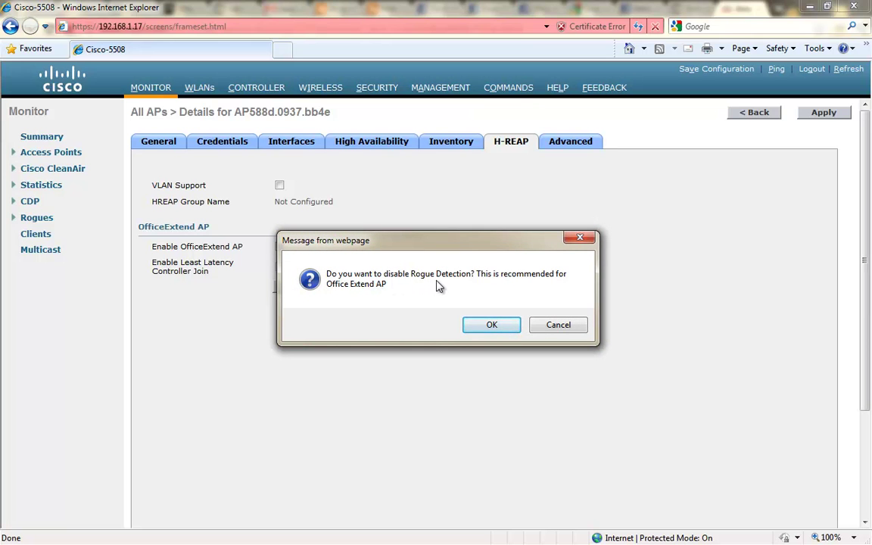
left_click(500, 327)
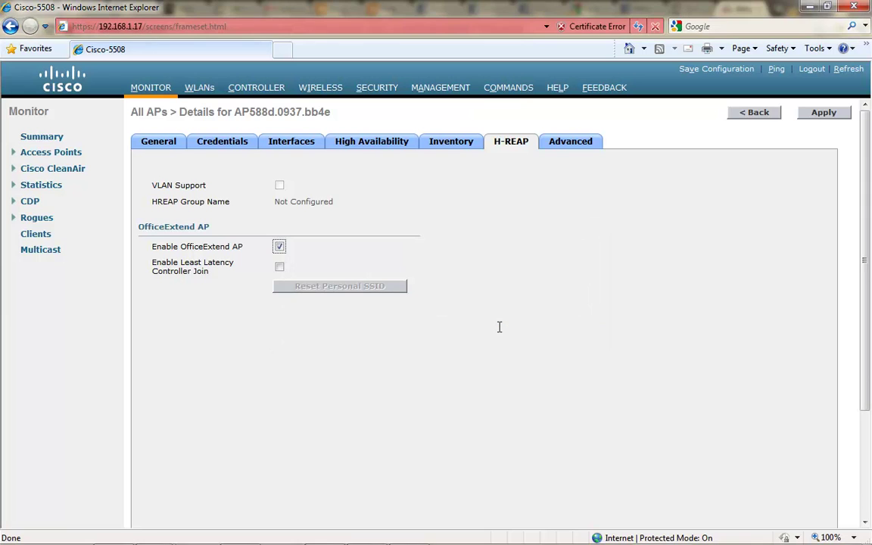
left_click(833, 115)
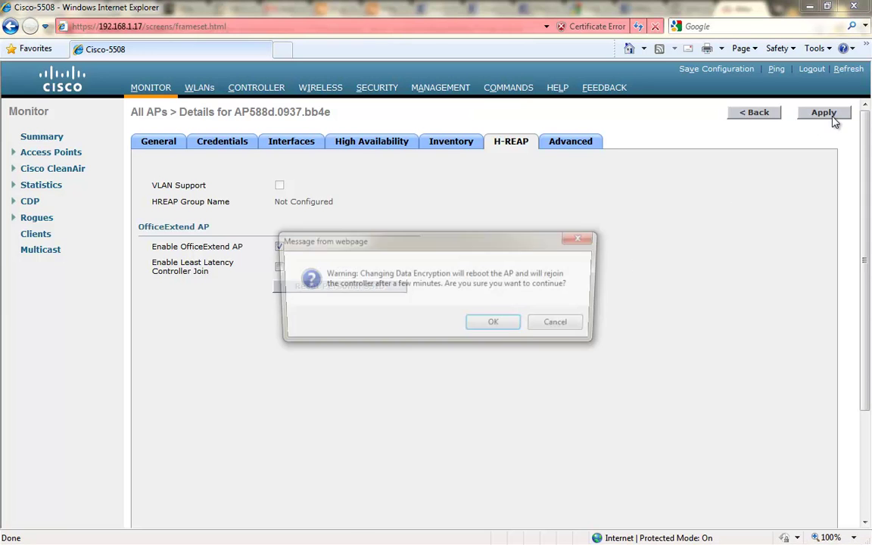
left_click(495, 327)
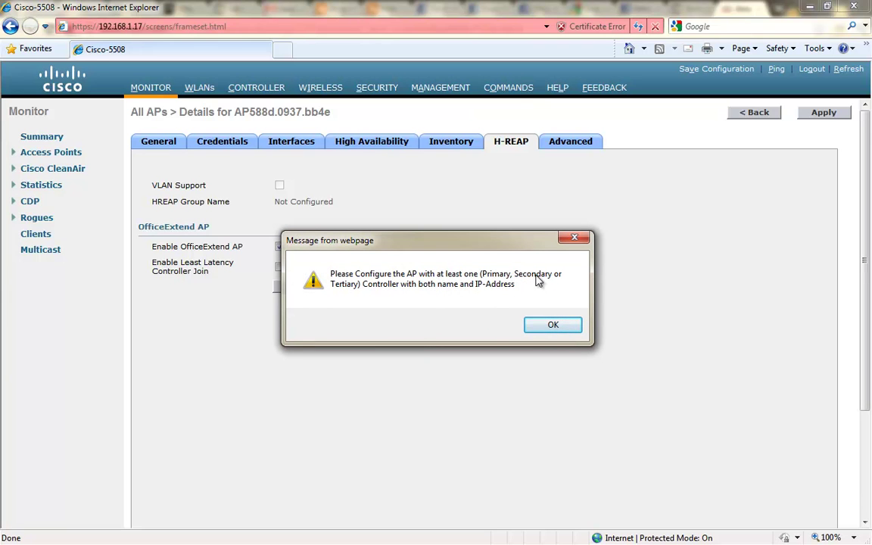
left_click(549, 326)
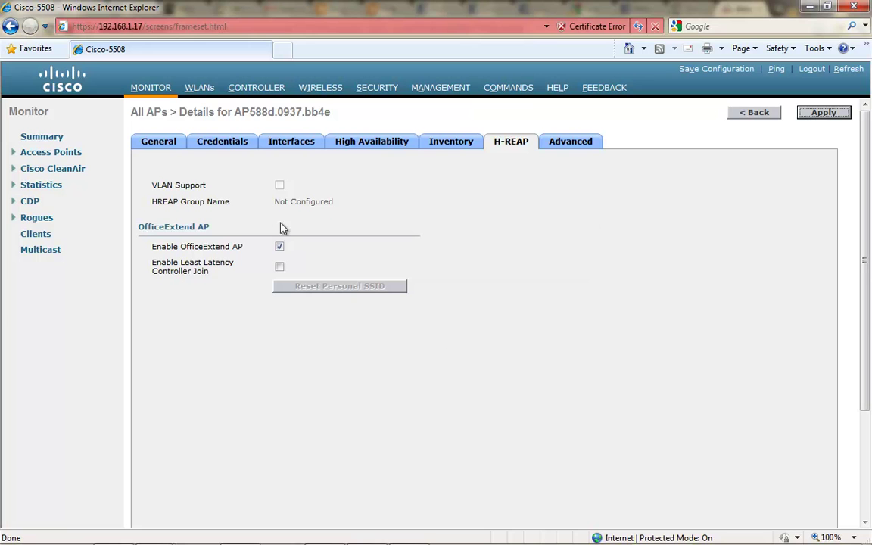
Step: Copy the controller's name from its general settings for use in the access point's High Availability settings
left_click(167, 149)
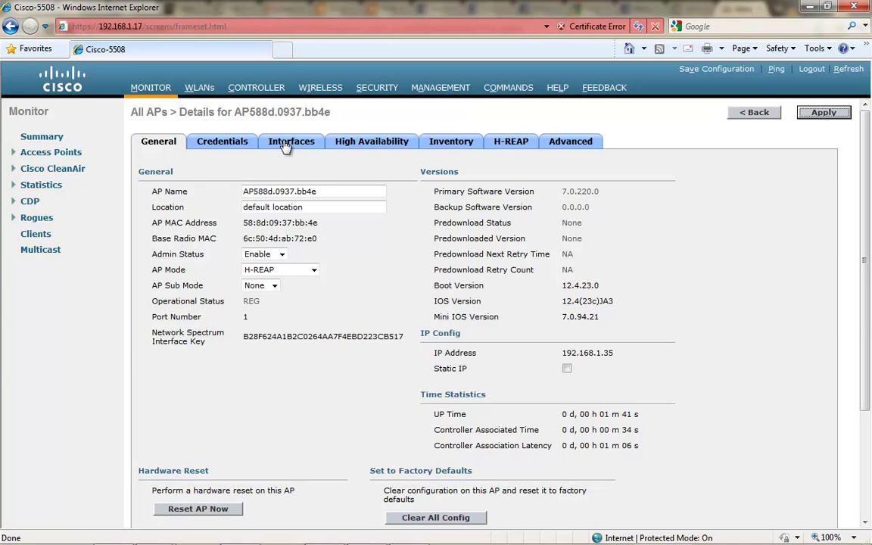
left_click(364, 144)
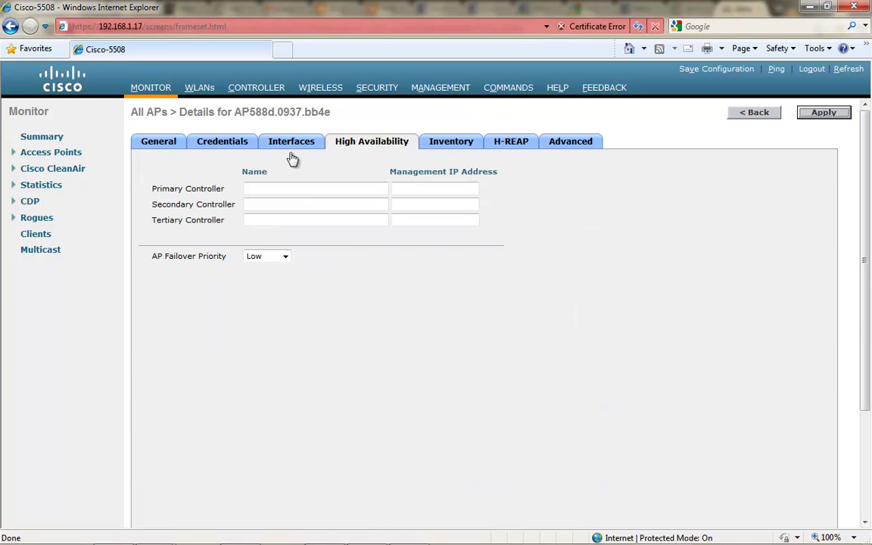
left_click(250, 87)
left_click_drag(351, 140, 229, 136)
key("ctrl+c")
Step: Set the access point's primary controller to Cisco-5508 with management IP address 192.168.1.17 and apply the change
left_click(151, 89)
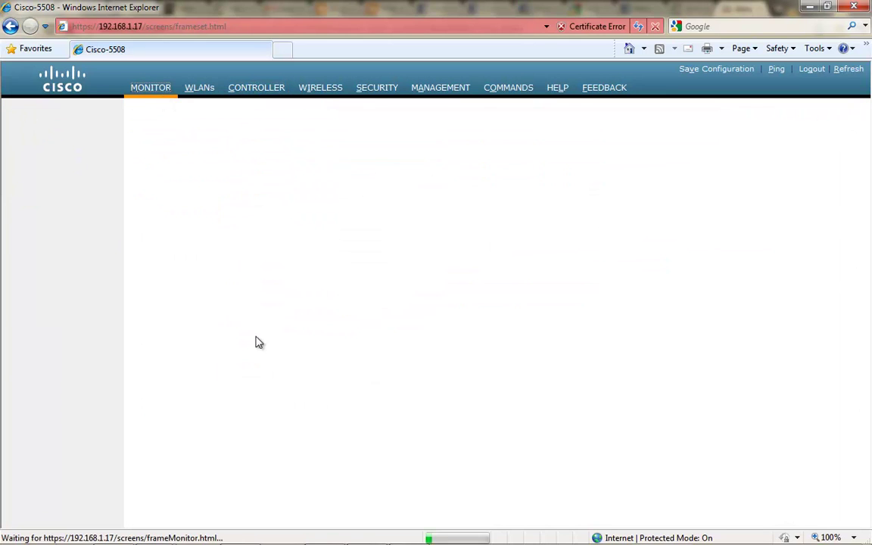
left_click(369, 421)
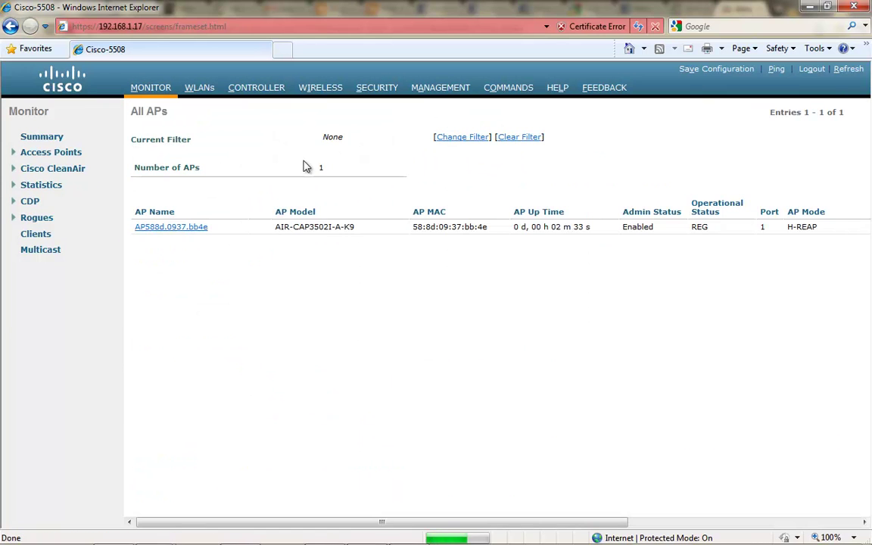
left_click(192, 228)
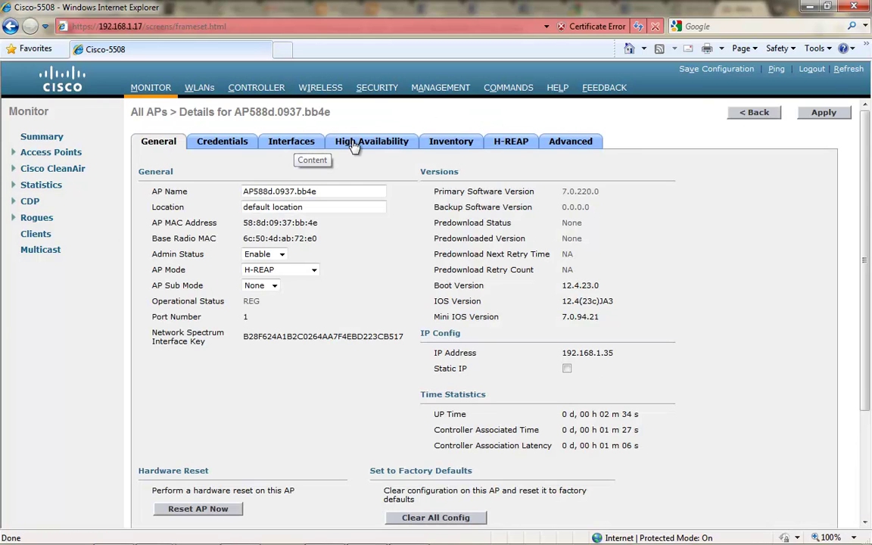
left_click(347, 141)
left_click(341, 189)
key("ctrl+v")
left_click(427, 190)
type("192.")
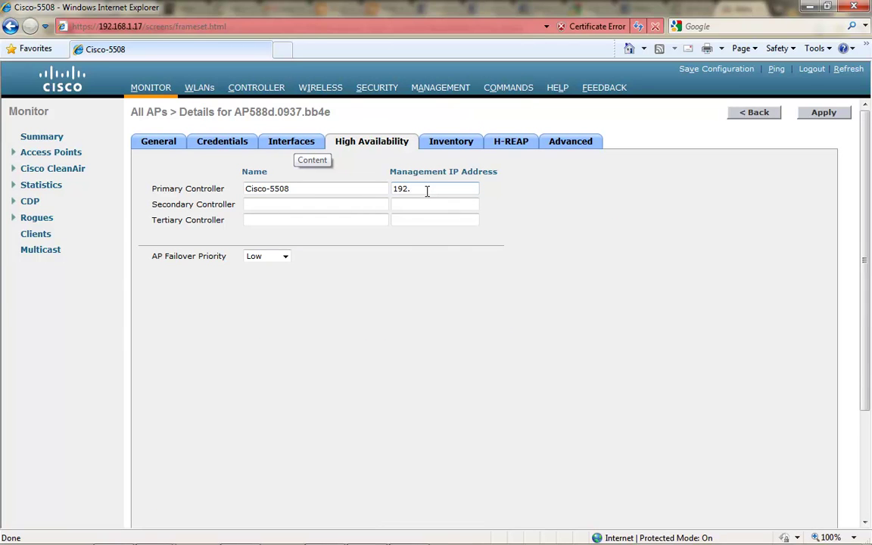
type("168.")
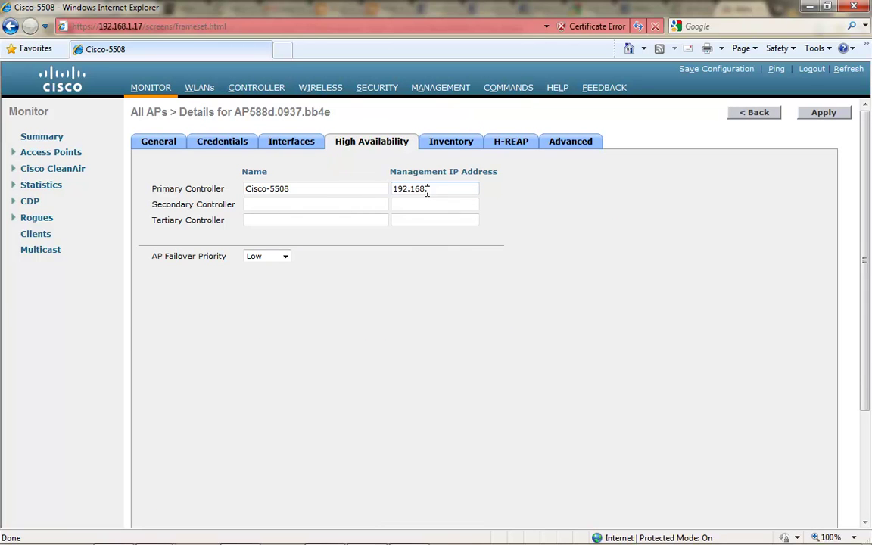
type("1.17")
left_click(825, 114)
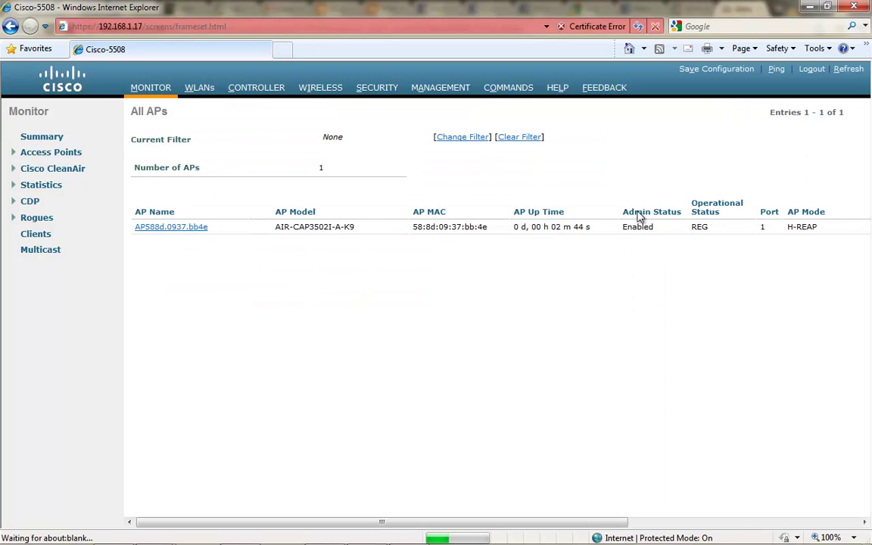
Step: Enable OfficeExtend AP in the access point's H-REAP settings with encryption on and rogue detection disabled, then apply and accept the reboot
left_click(176, 227)
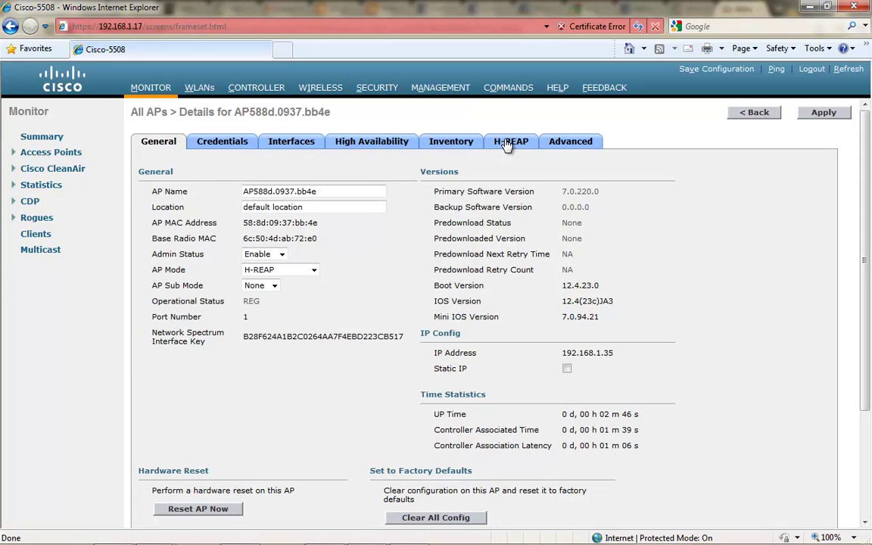
left_click(509, 143)
left_click(279, 247)
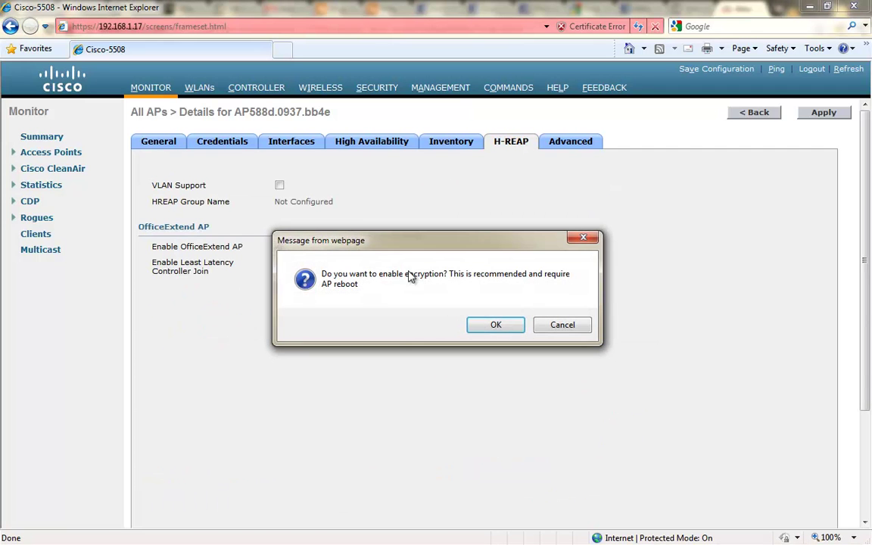
left_click(496, 325)
left_click(495, 325)
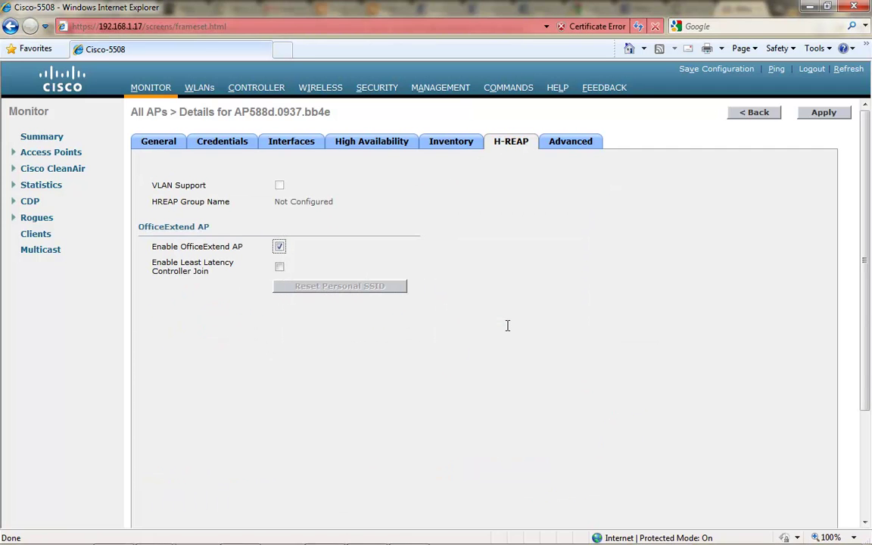
left_click(824, 112)
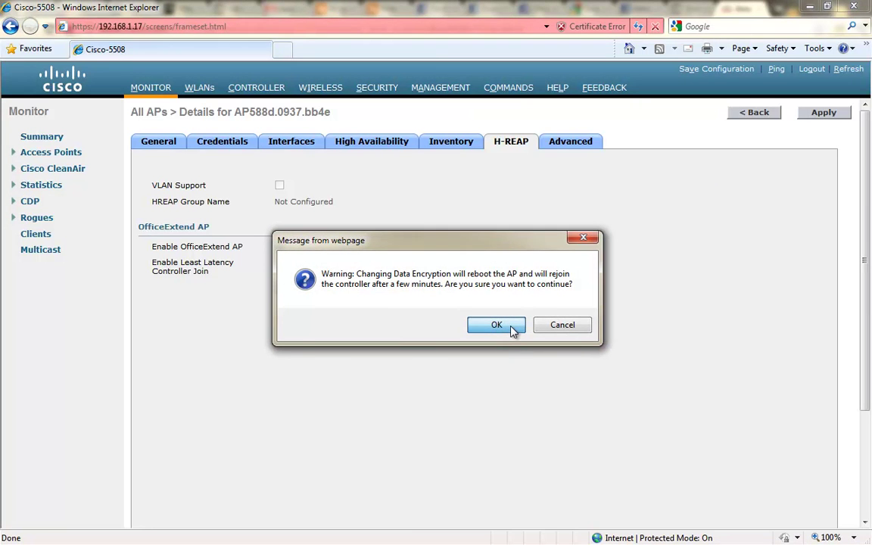
left_click(497, 325)
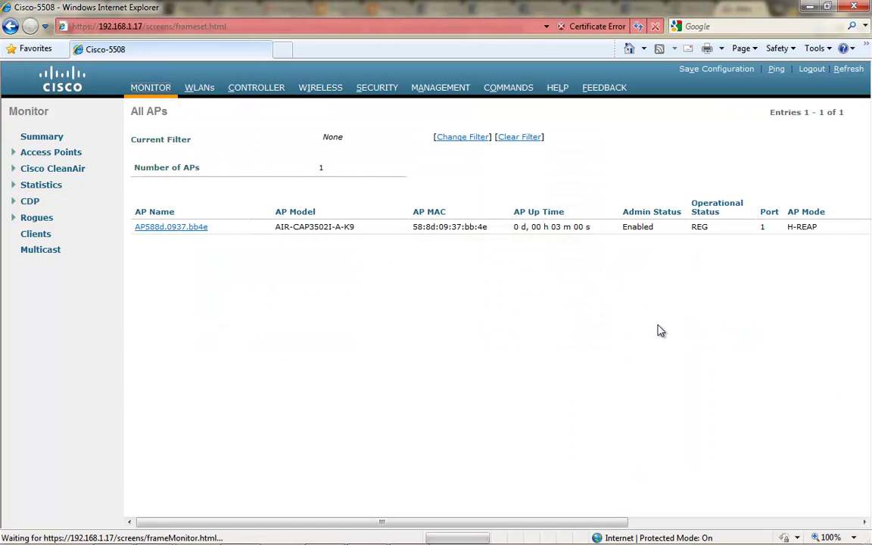
Step: Check the OfficeExtend AP setting in the H-REAP details of access point AP588d.0937.bb4e after it rejoins the controller
left_click(159, 91)
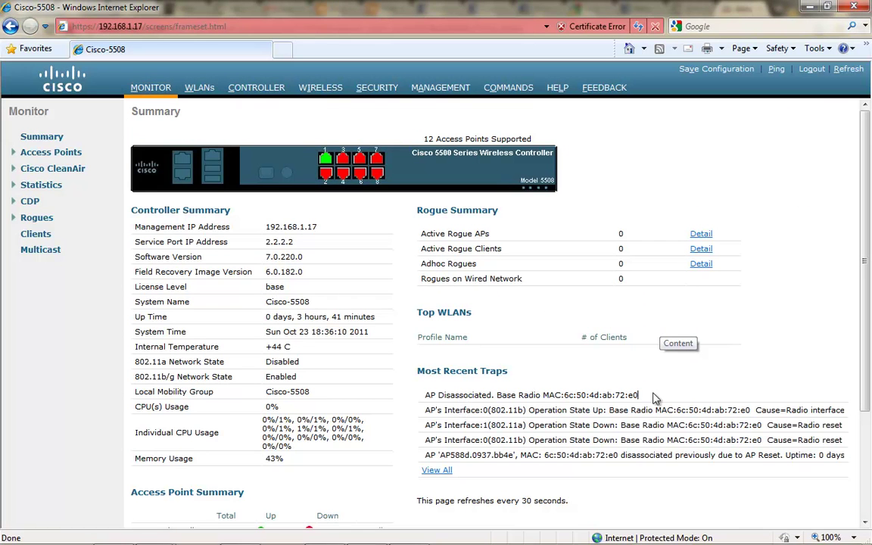
scroll(636, 371, "down", 2)
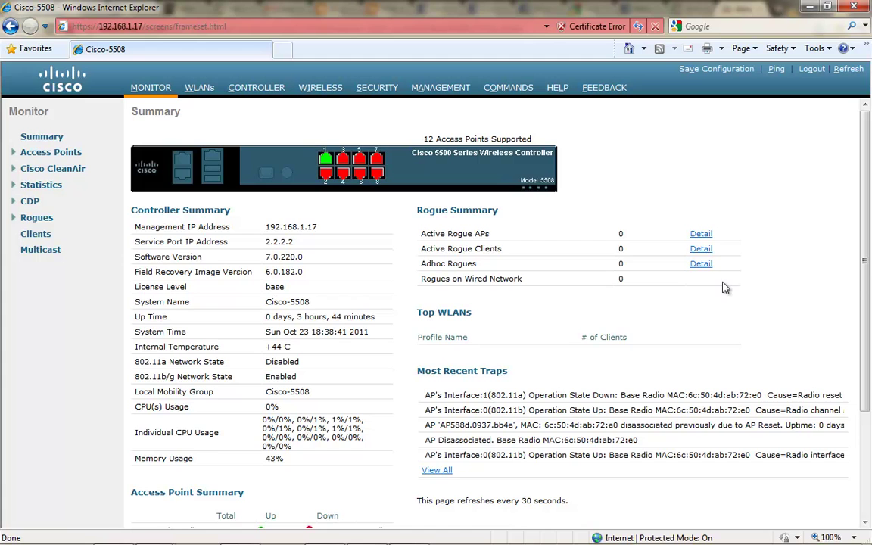
scroll(725, 287, "down", 4)
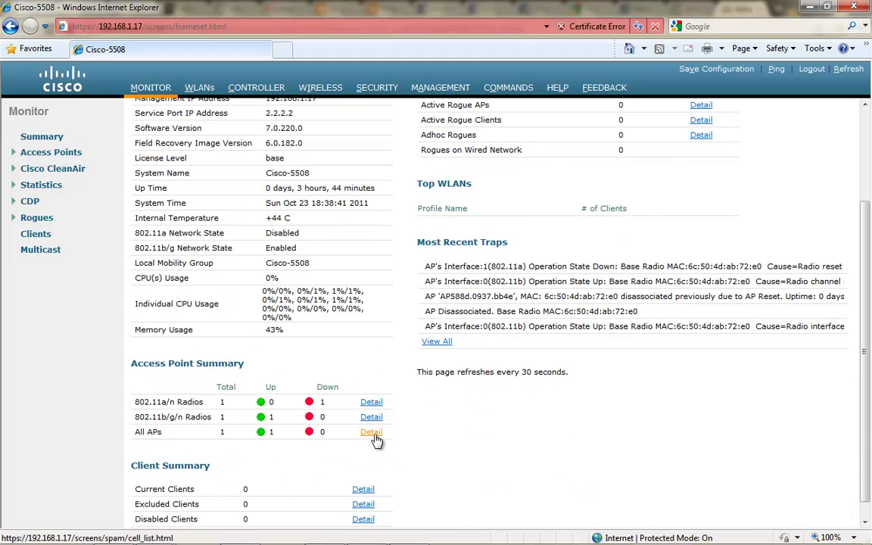
left_click(371, 431)
left_click(177, 231)
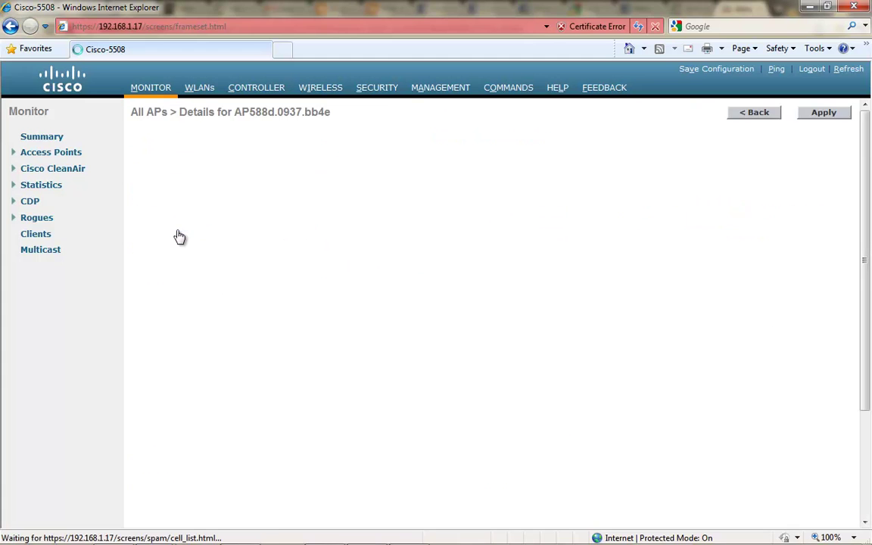
left_click(517, 143)
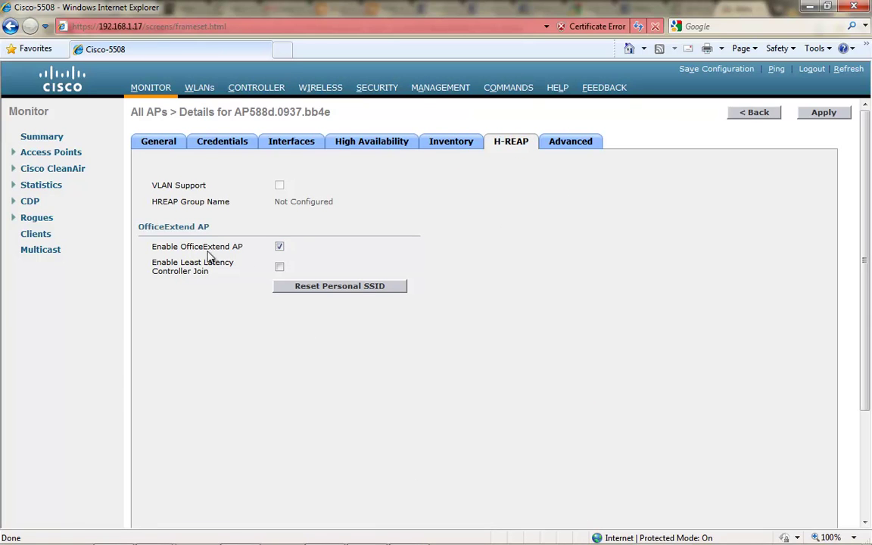
Step: Enable the NAT address on the controller's management interface and enter 5.5.5.5 as the NAT IP address
left_click(265, 89)
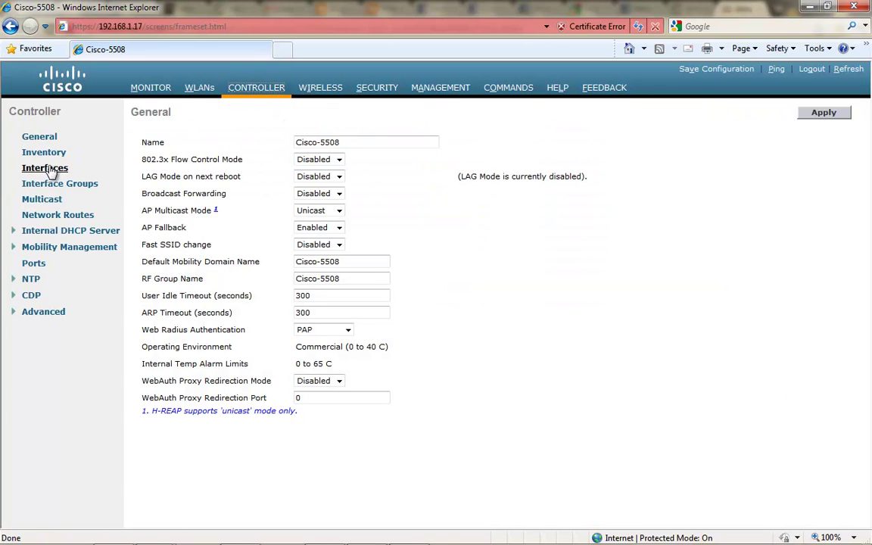
left_click(47, 169)
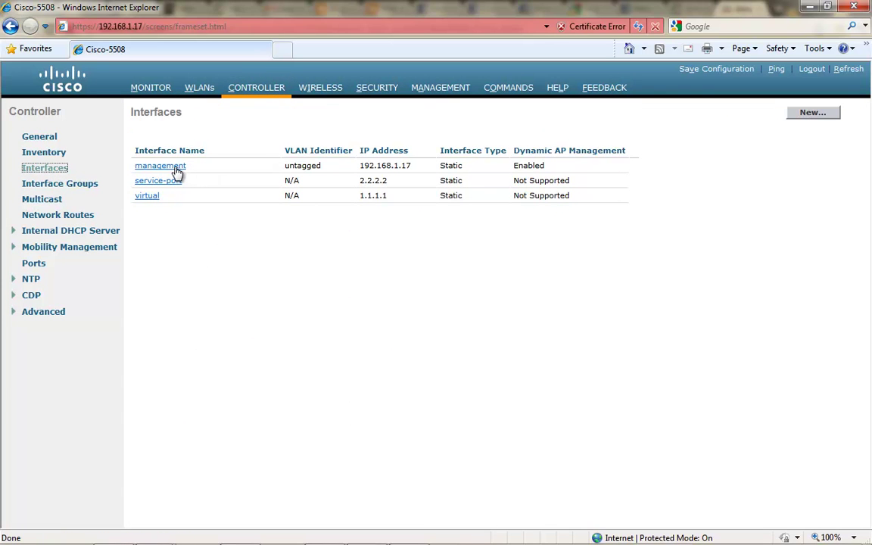
left_click(176, 170)
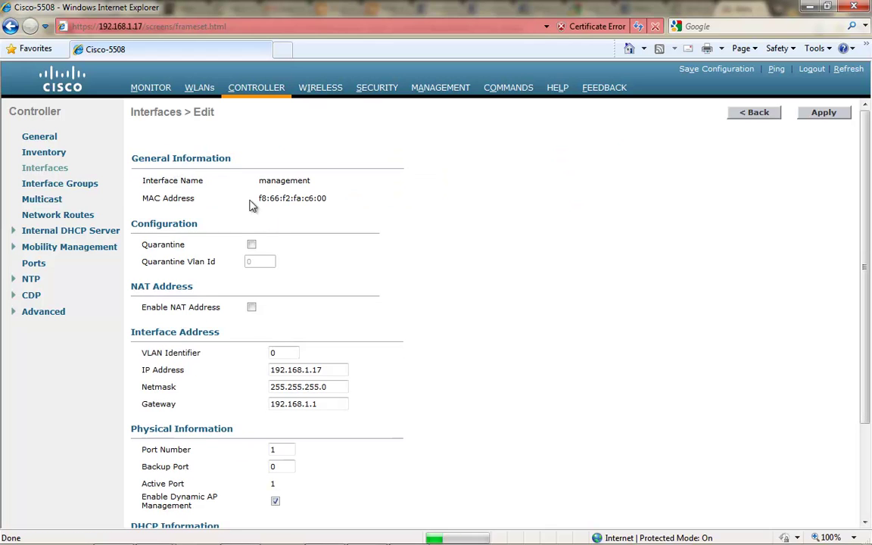
left_click(252, 308)
left_click(287, 325)
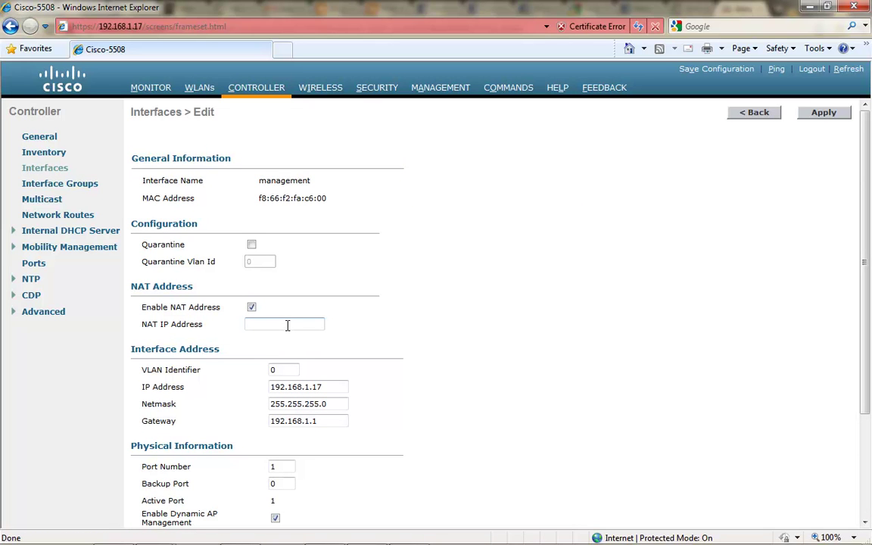
type("5.5.5.5")
left_click(262, 324)
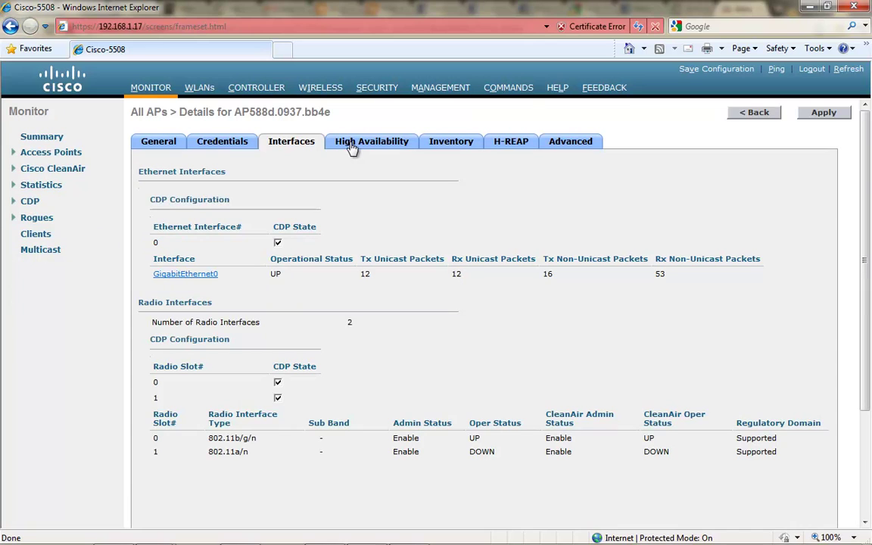
Step: Review the High Availability, Inventory, H-REAP and Advanced settings of access point AP588d.0937.bb4e
left_click(352, 148)
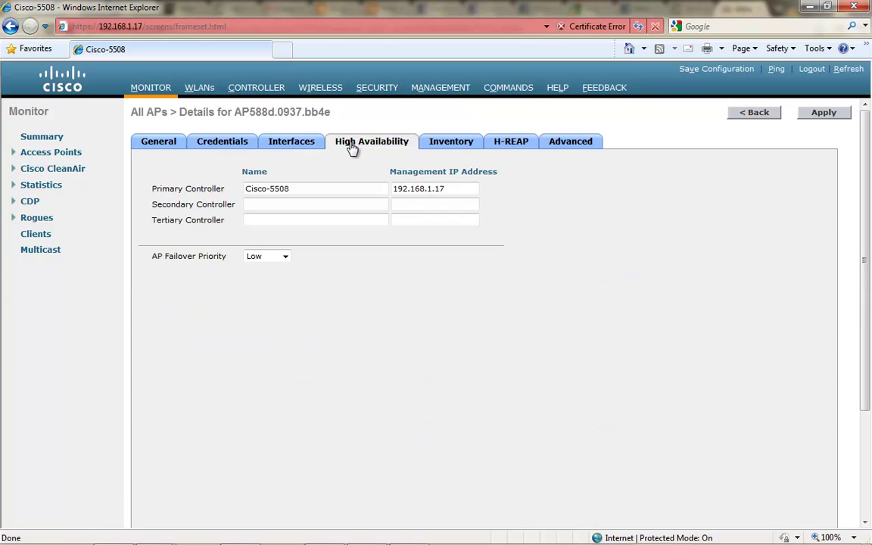
left_click(424, 148)
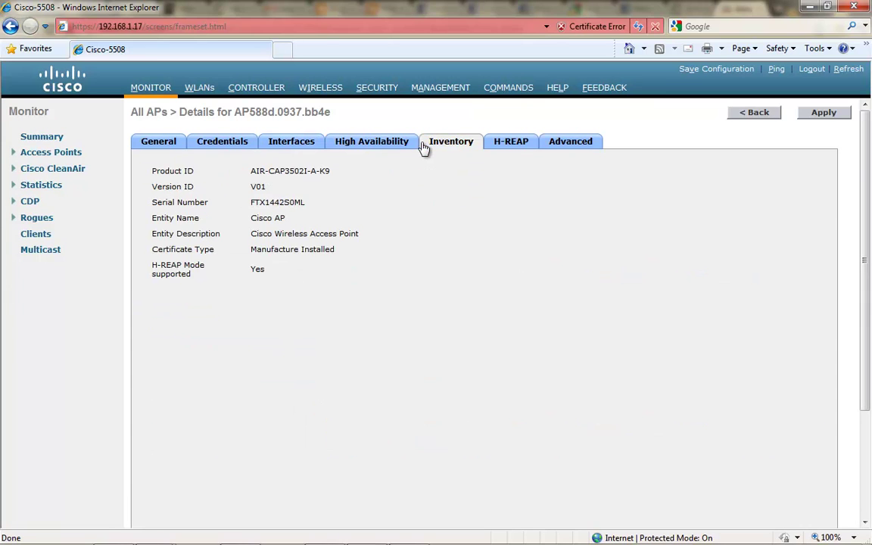
left_click(504, 143)
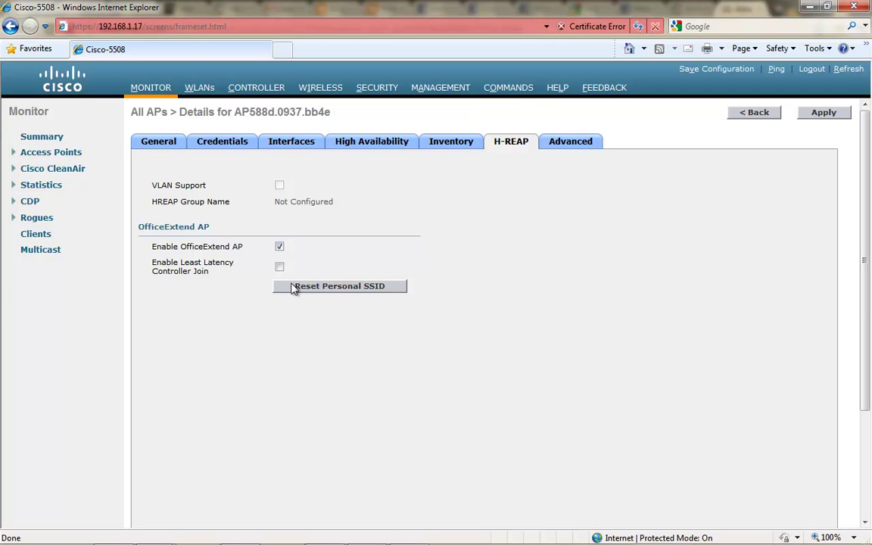
left_click(594, 142)
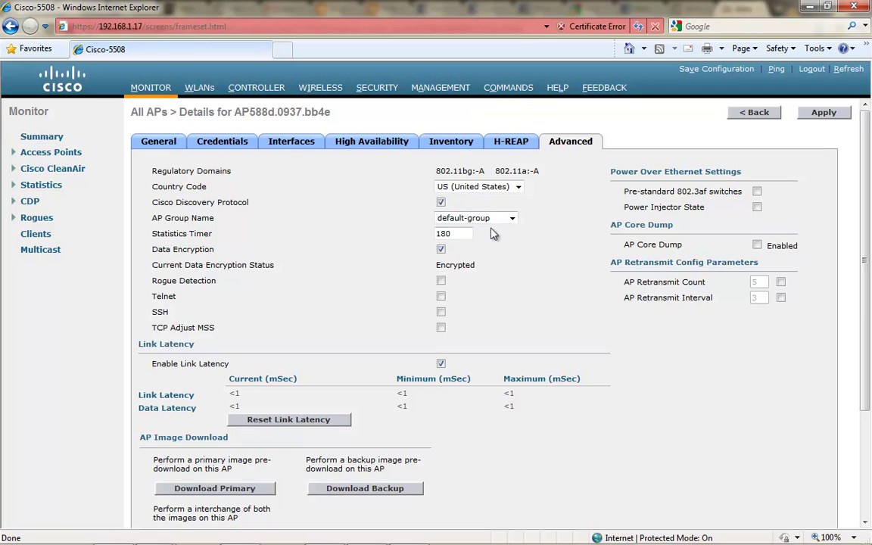
Step: Review the access point's general settings and AP Sub Mode options, then apply the configuration and return to the controller's monitoring overview
left_click(157, 141)
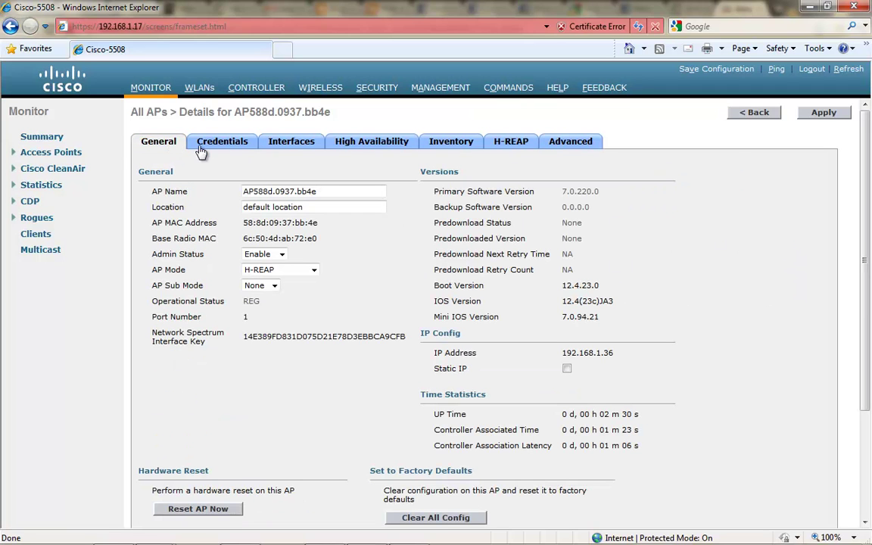
left_click(274, 285)
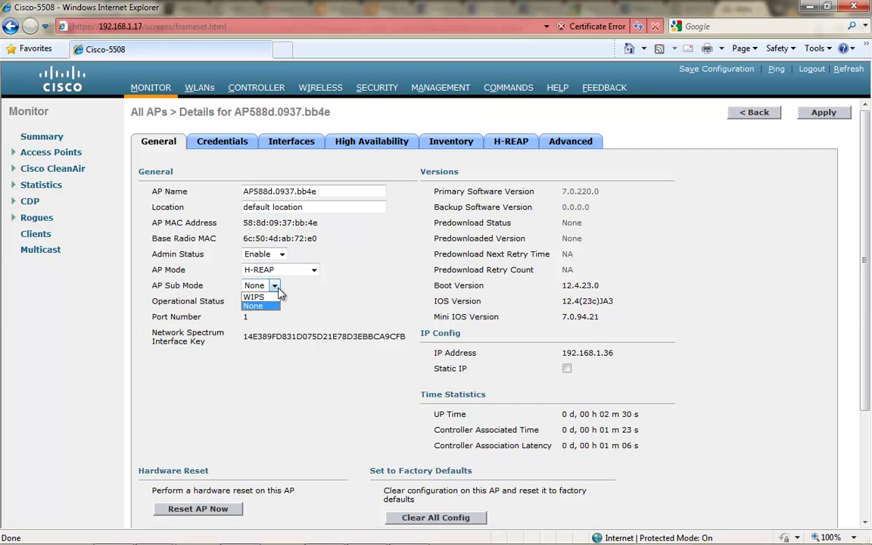
left_click(275, 287)
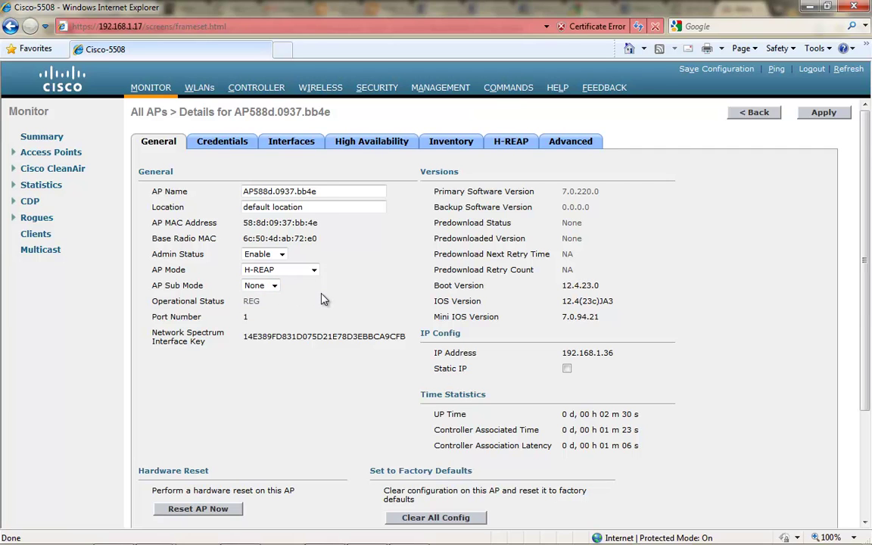
scroll(322, 299, "down", 2)
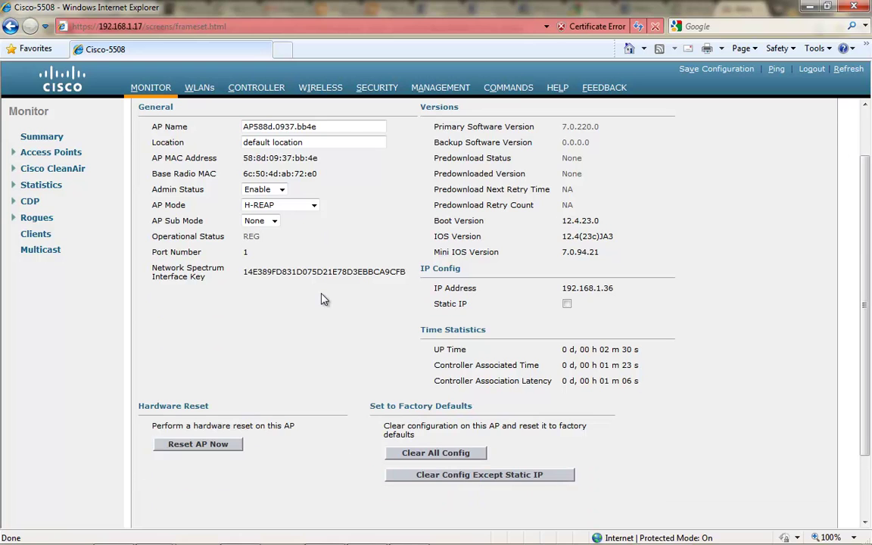
scroll(322, 299, "up", 2)
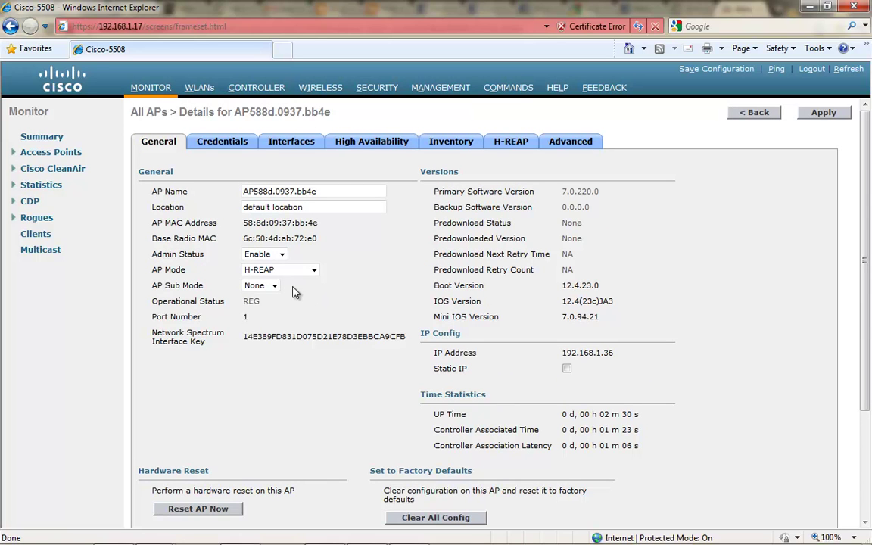
left_click(827, 113)
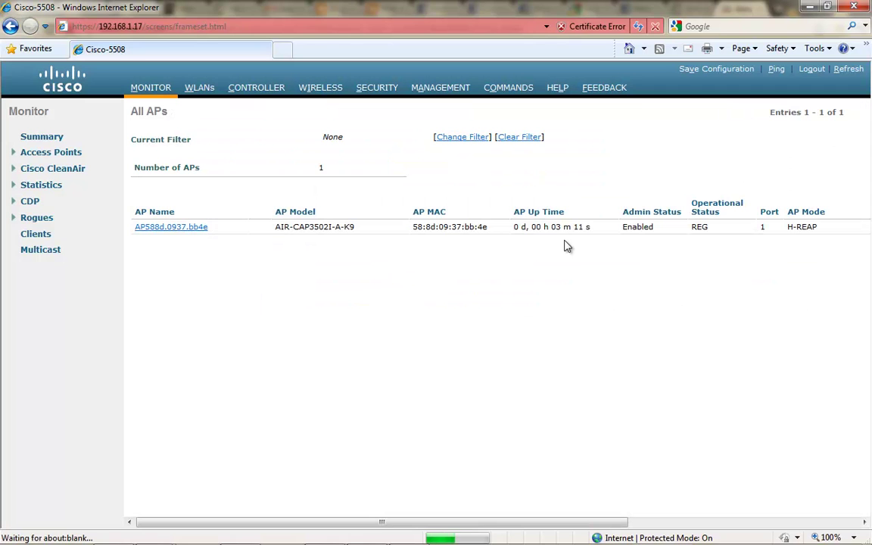
left_click(162, 90)
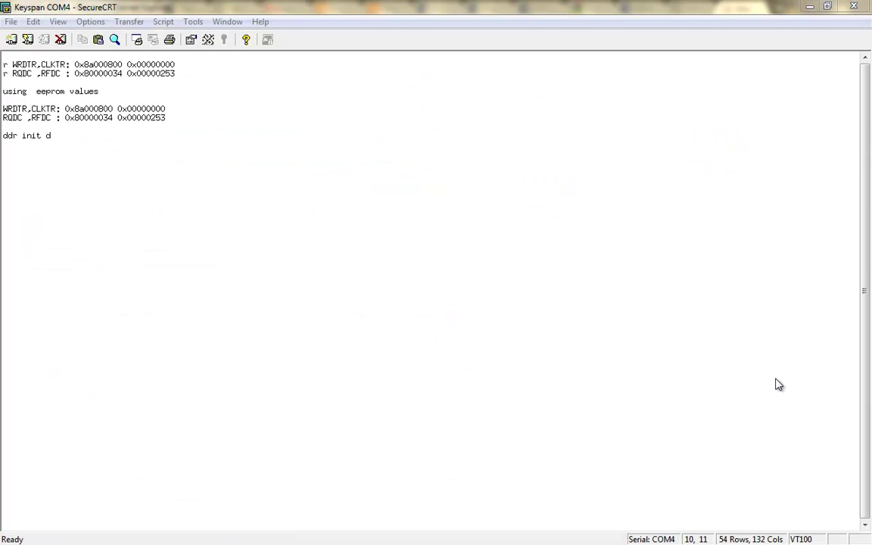